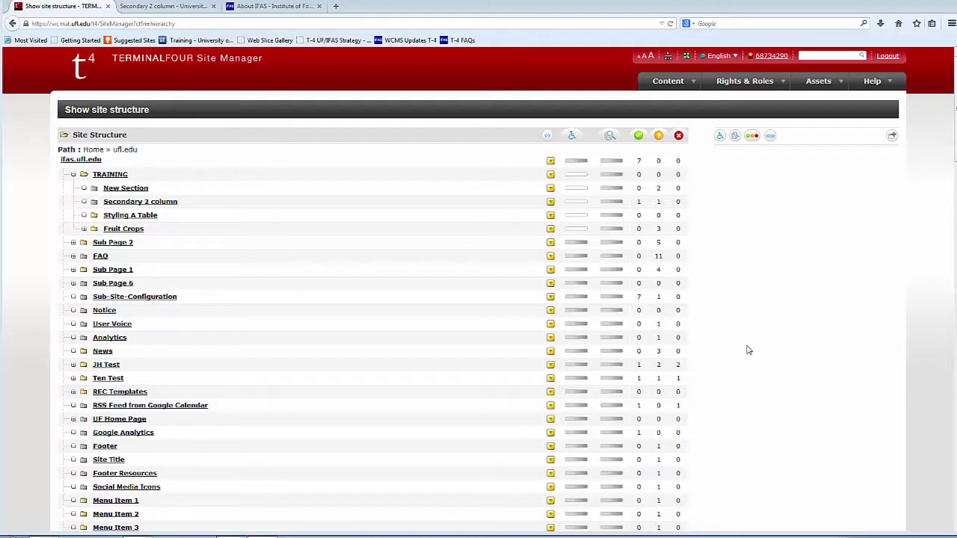
Preview the New Section page under TRAINING, showing its blocked pop-up, and look over the two-column layout
click(550, 189)
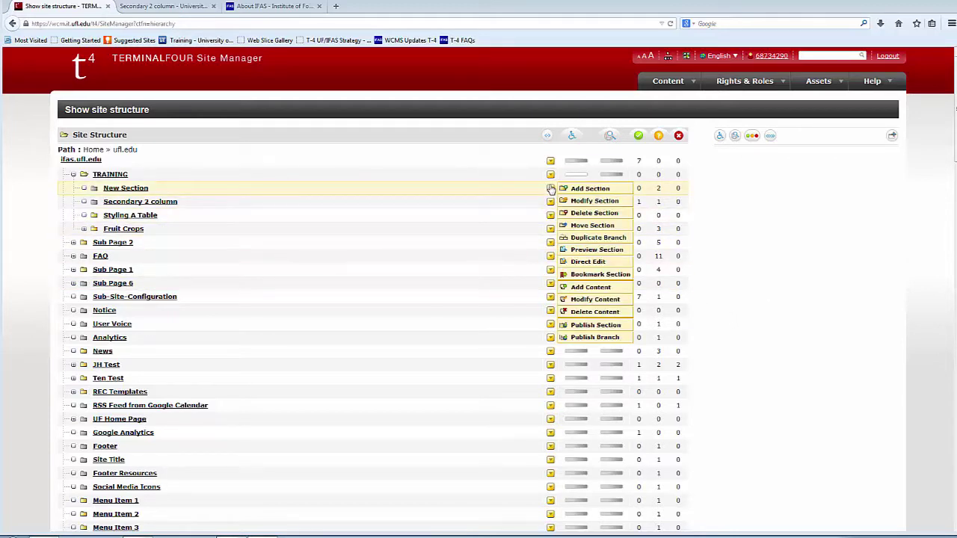
click(563, 192)
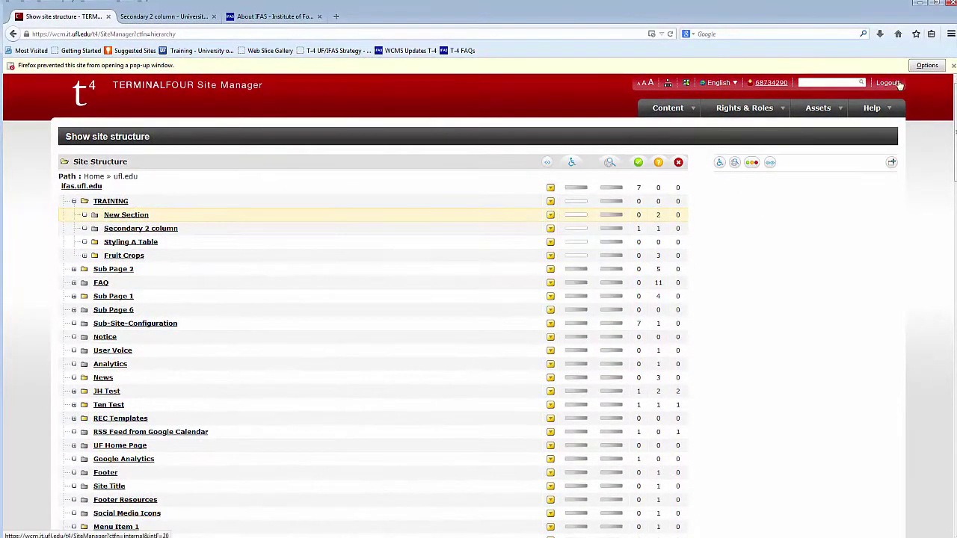
click(927, 66)
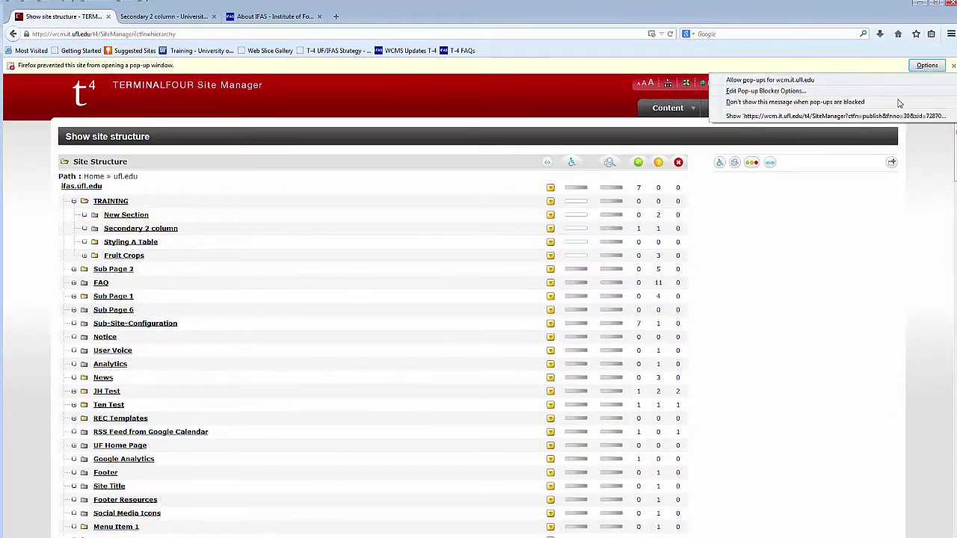
click(900, 117)
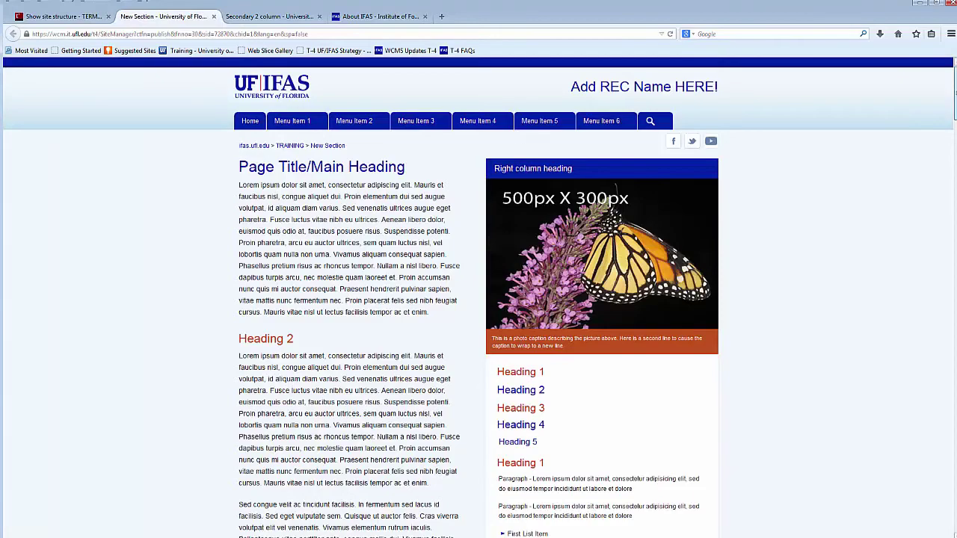
mouse_move(955, 92)
mouse_down()
mouse_move(956, 255)
mouse_move(956, 74)
mouse_up()
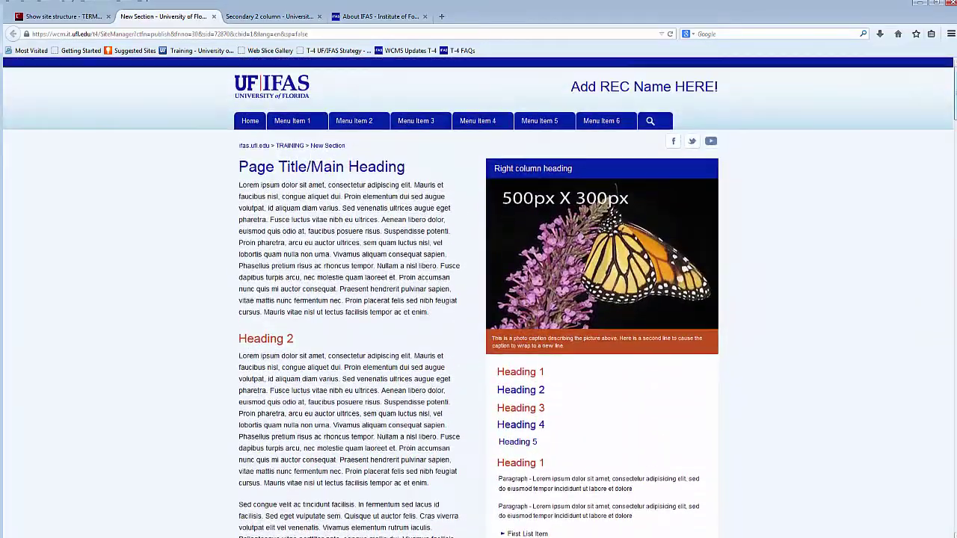
Return to the site structure and rename the New Section section under TRAINING to "About Us", saving the change
click(76, 17)
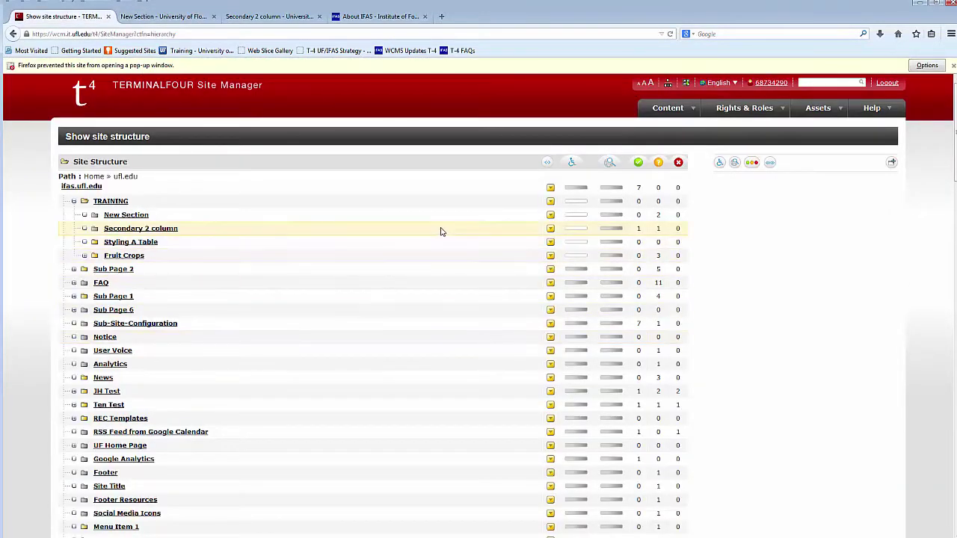
click(550, 216)
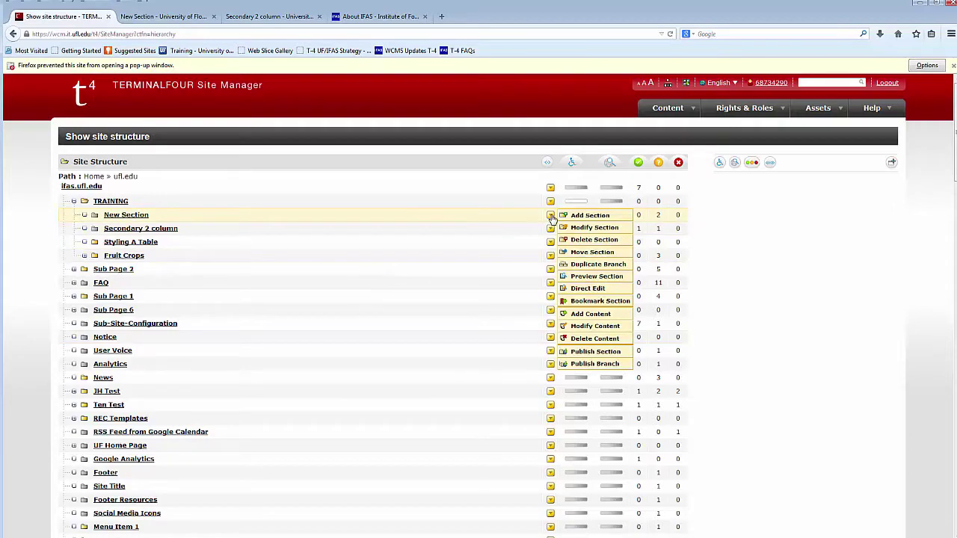
click(592, 229)
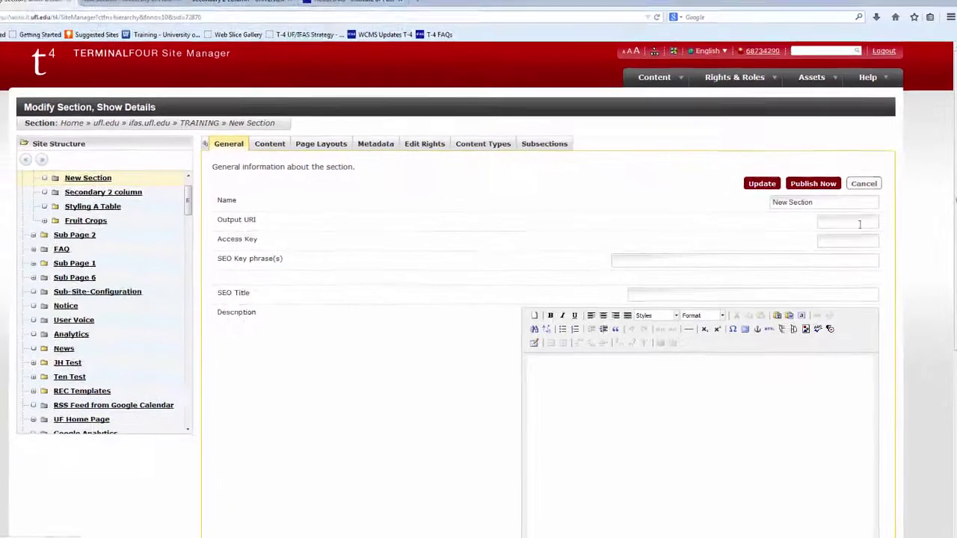
drag(826, 212, 767, 216)
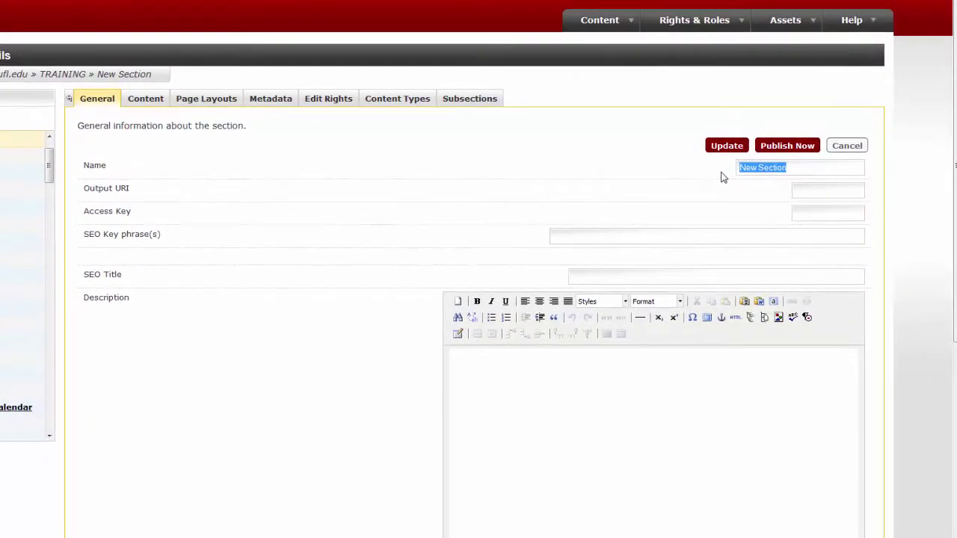
text(About Us)
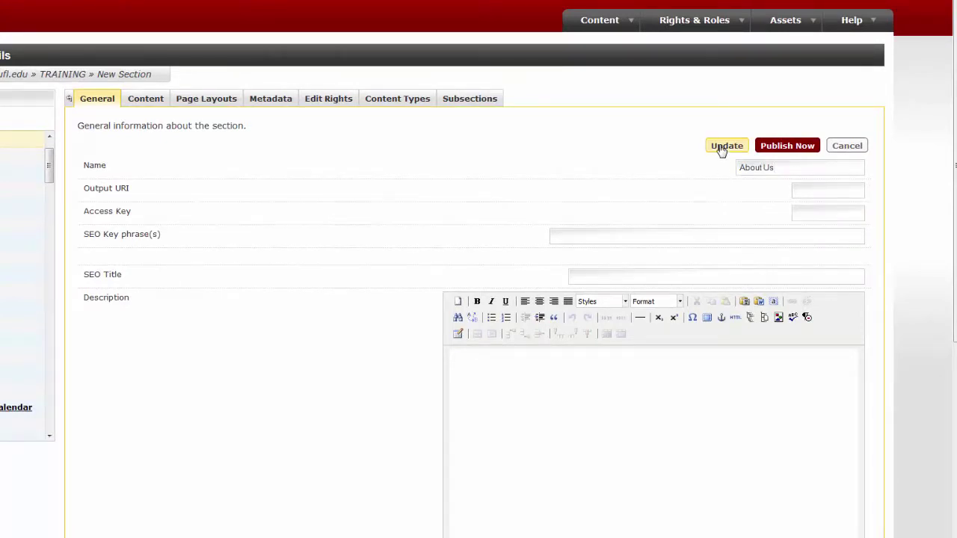
click(723, 146)
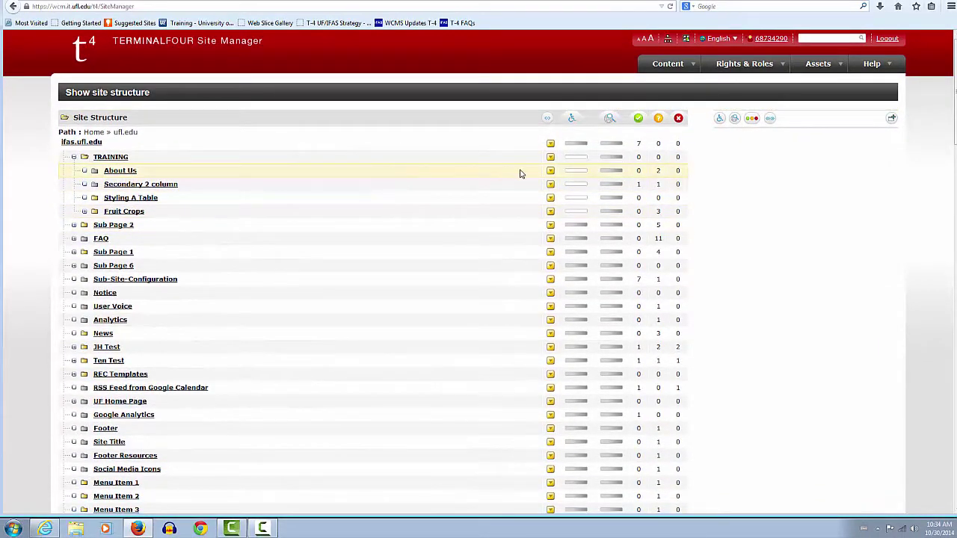
Open the Left Column content of the About Us section for modification
click(550, 171)
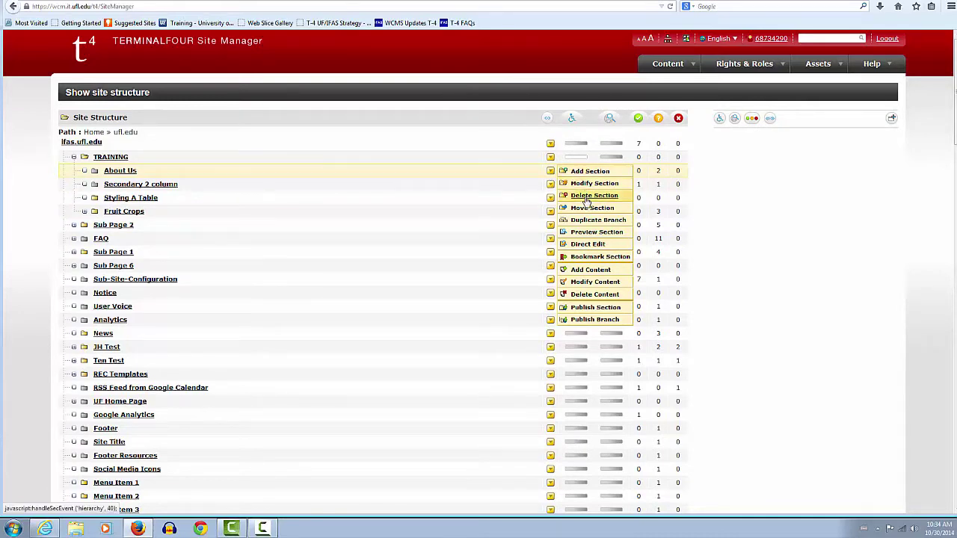
click(587, 283)
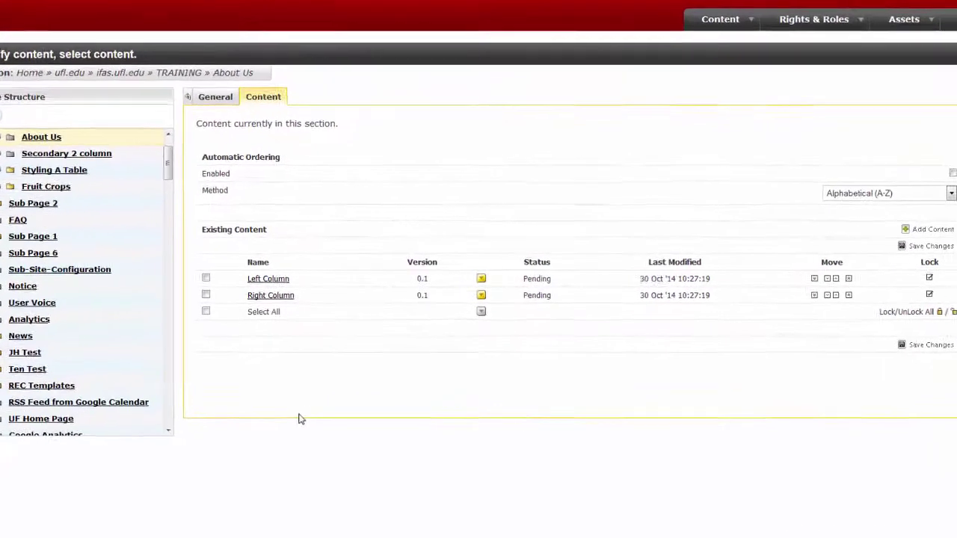
click(482, 281)
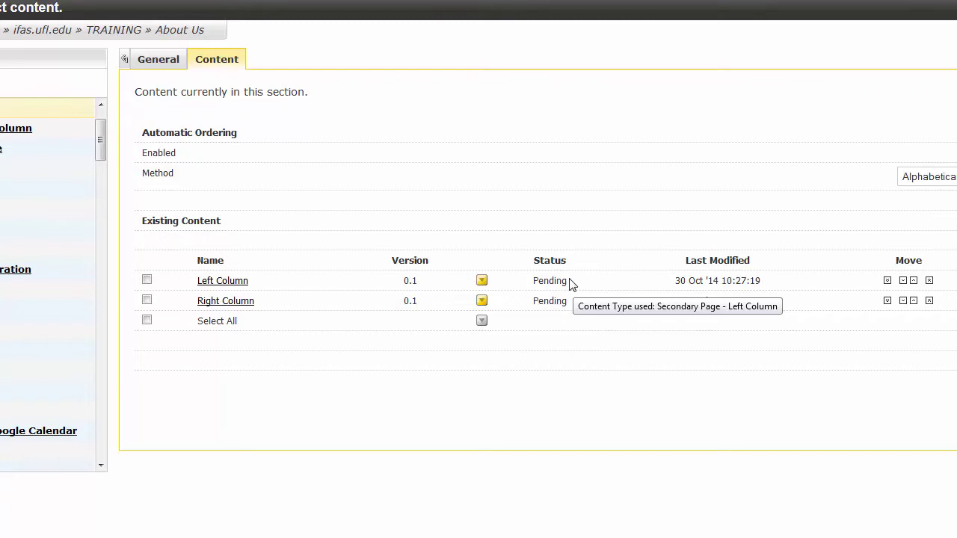
click(481, 281)
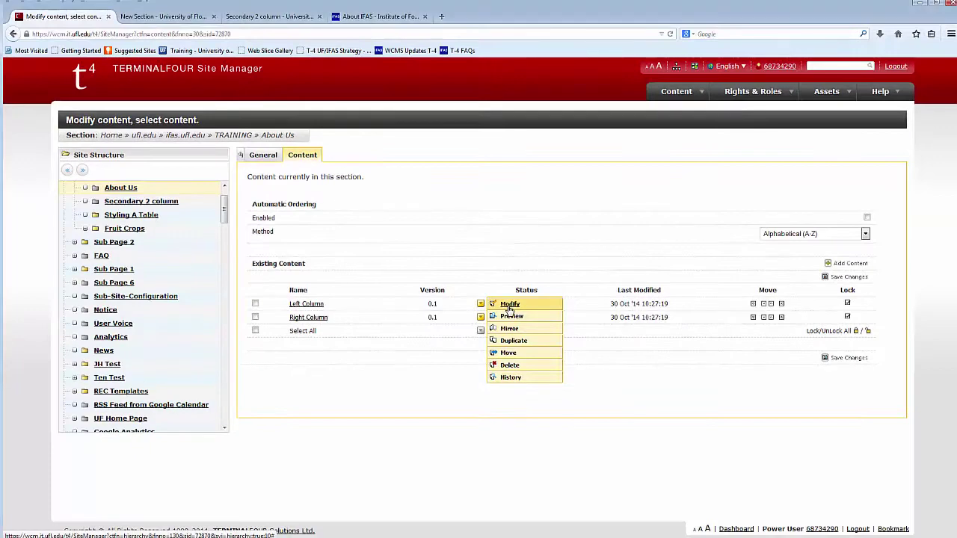
click(509, 304)
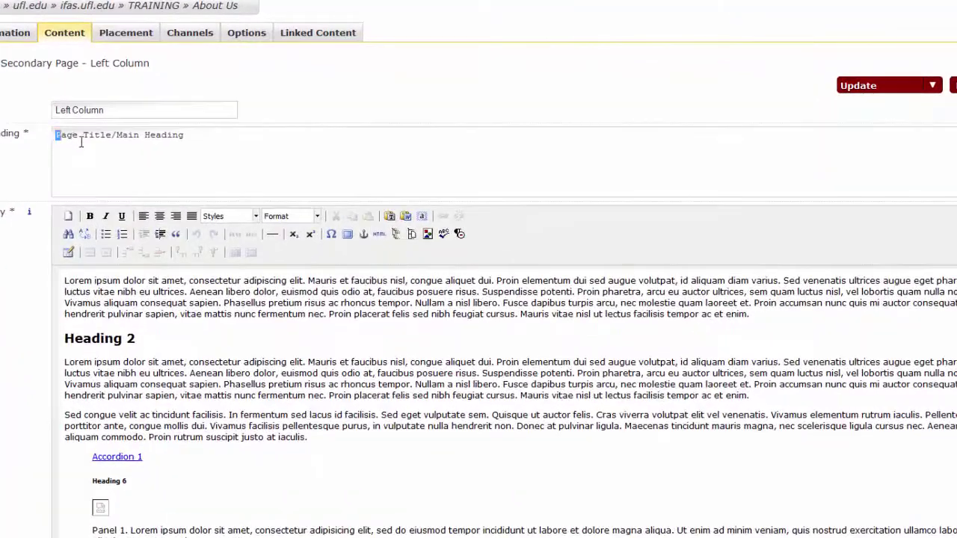
Replace the main page heading of the Left Column content with "About Us"
drag(118, 191, 250, 207)
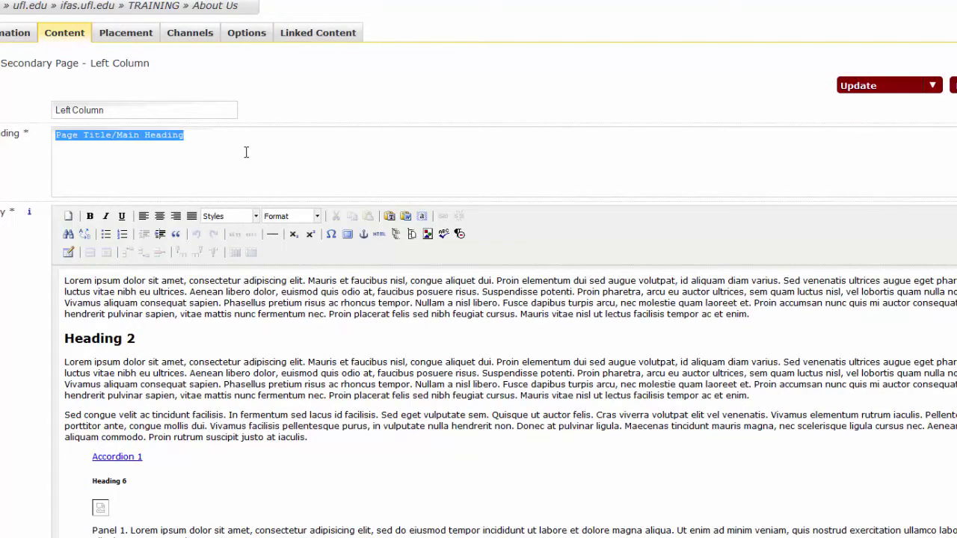
text(About )
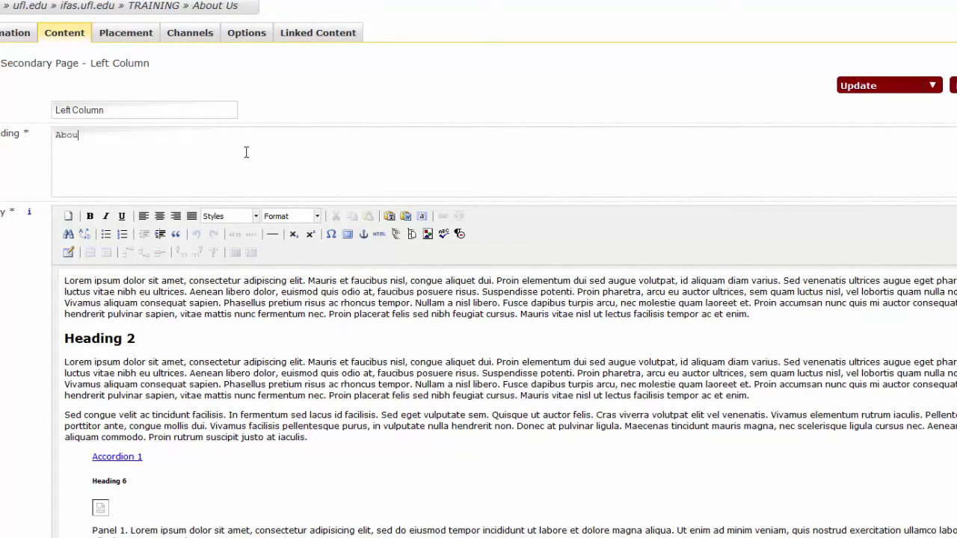
text(Us)
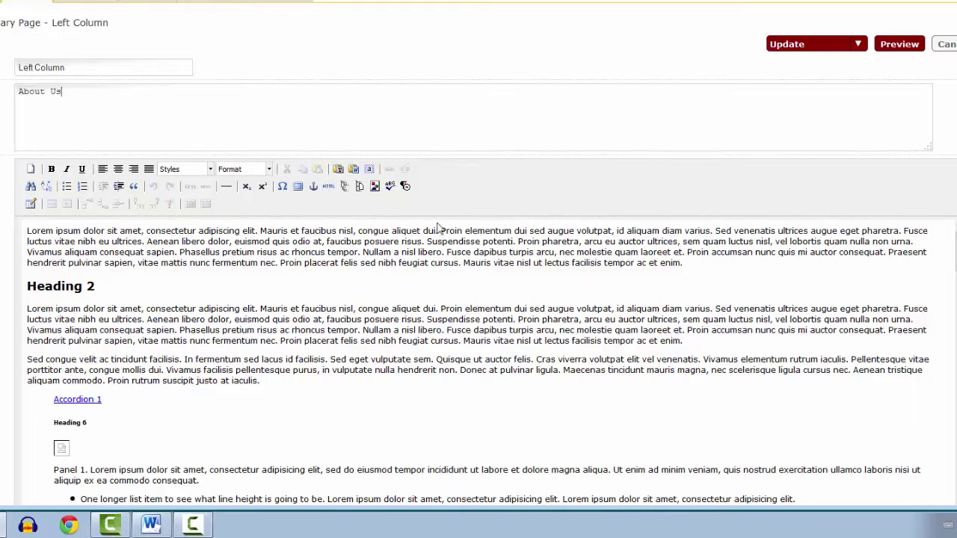
Delete the first Lorem ipsum paragraph above "Heading 2" in the main page body, including its empty line
drag(703, 263, 35, 218)
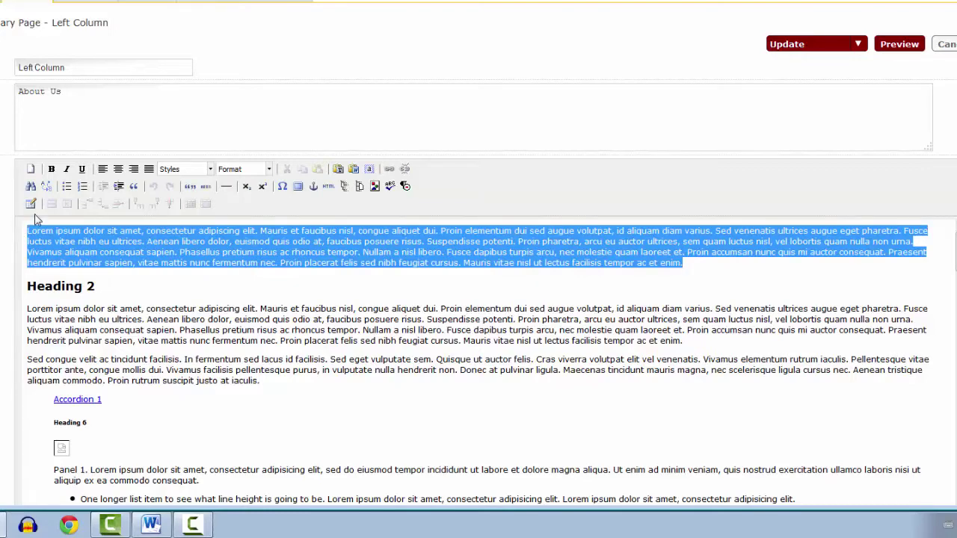
key(Delete)
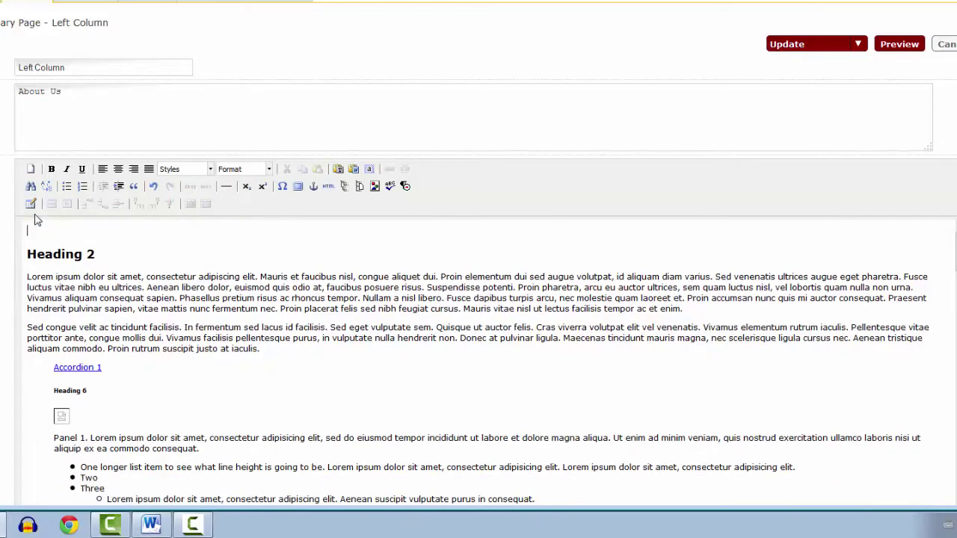
key(Delete)
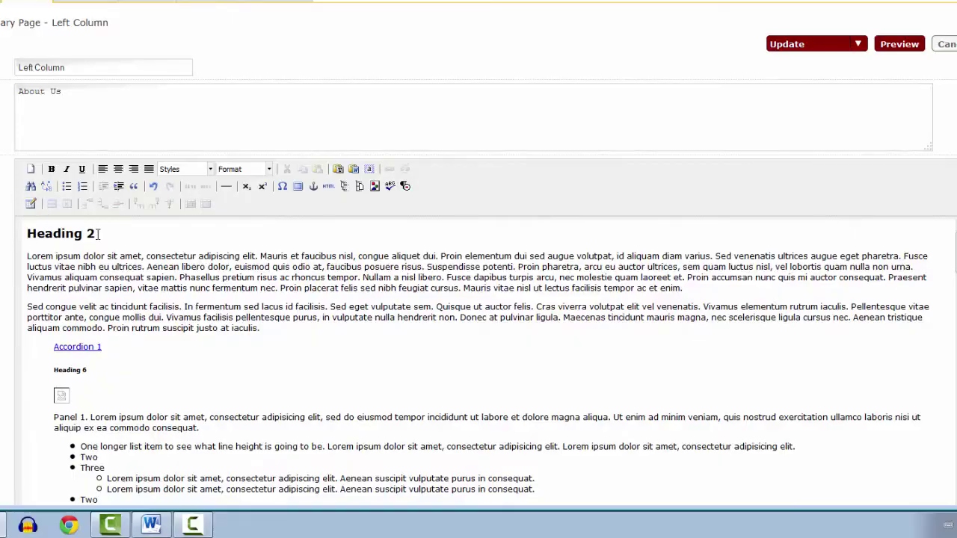
Change the format of the "Heading 2" line in the main page body to Heading 3
drag(106, 234, 25, 237)
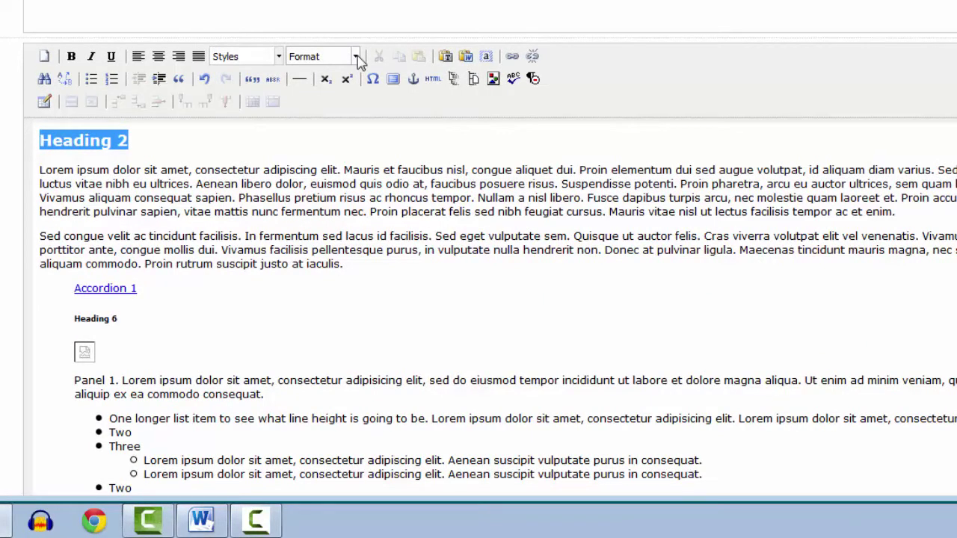
click(356, 56)
click(398, 188)
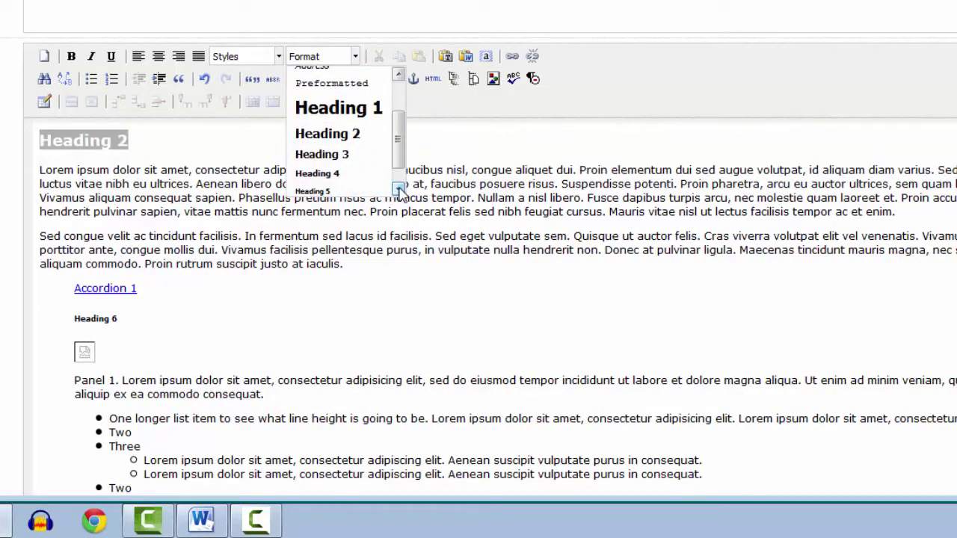
click(350, 155)
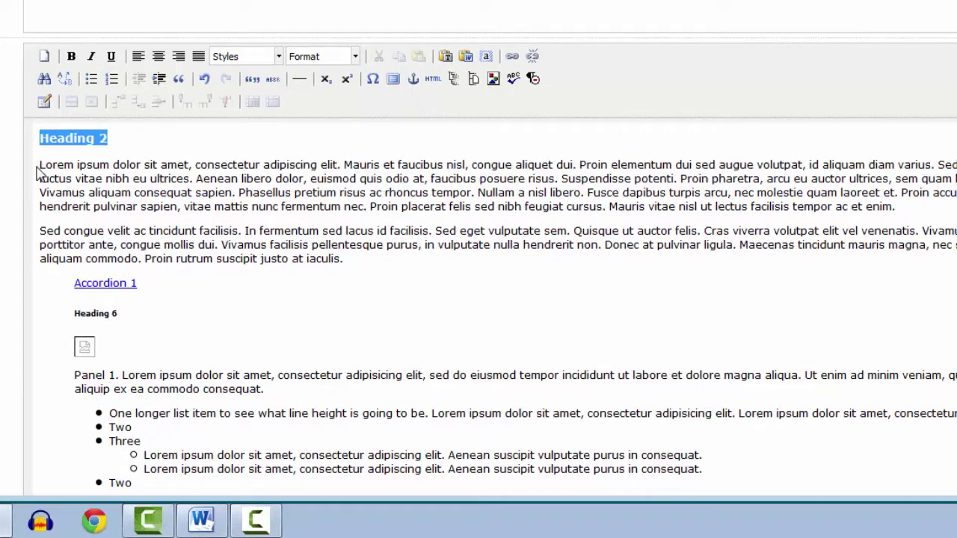
drag(40, 165, 355, 269)
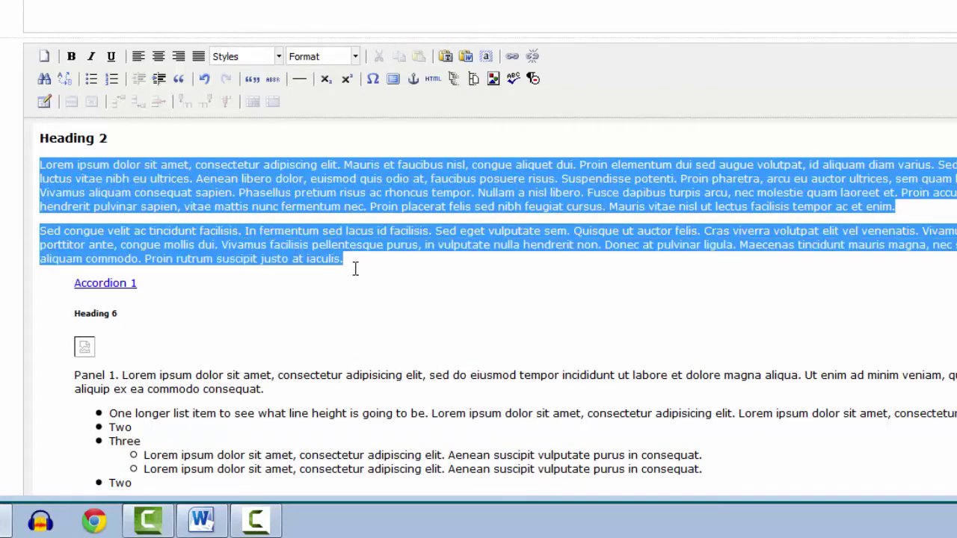
right_click(240, 177)
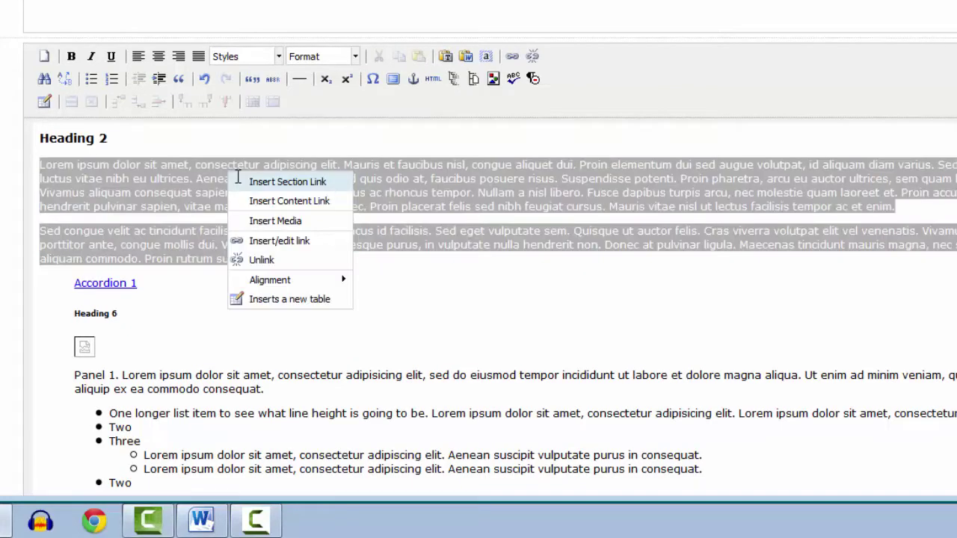
click(147, 164)
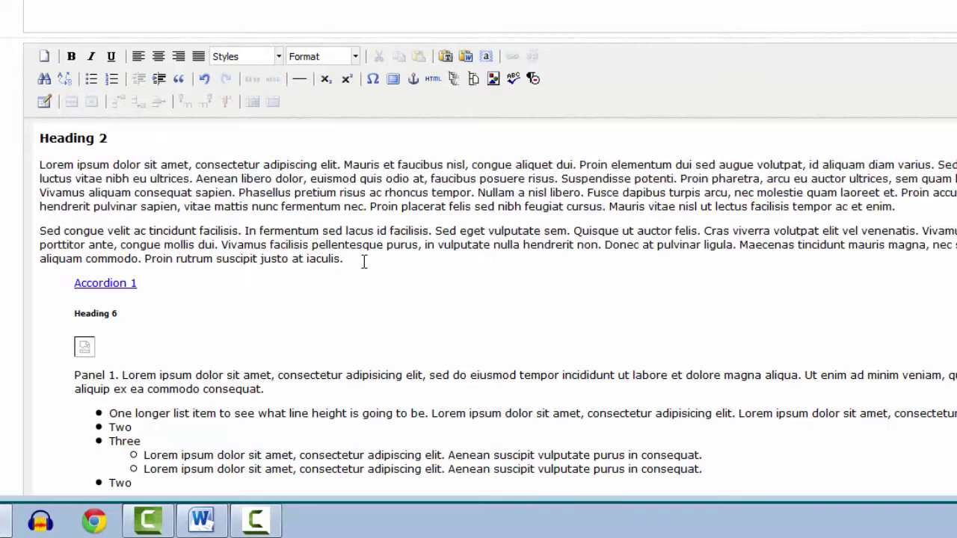
Replace the two placeholder paragraphs below the heading with the copied text about UF/IFAS
drag(363, 261, 38, 171)
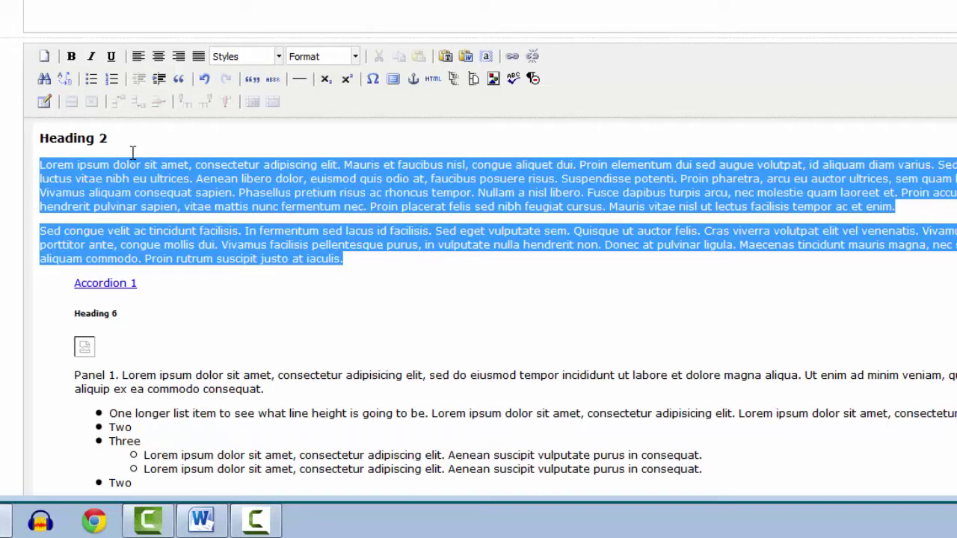
key(ctrl+v)
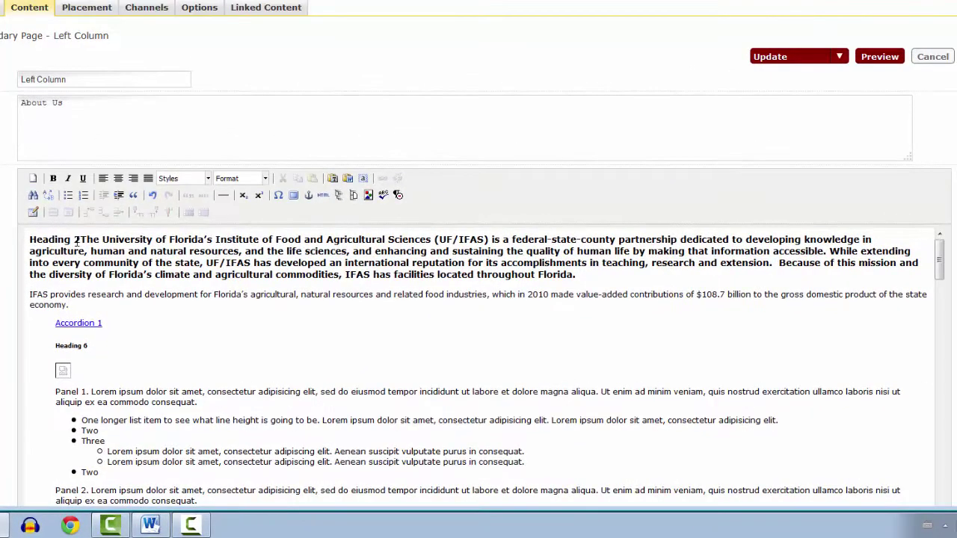
Change the heading text to "Heading 3" and break the pasted UF/IFAS text onto its own line
drag(81, 209, 88, 210)
text(3)
key(Return)
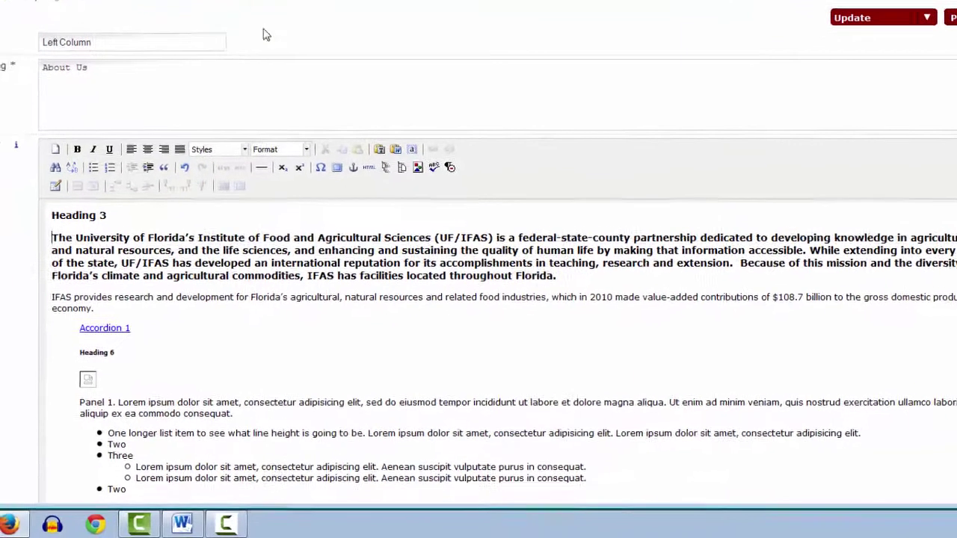
Set the format of the first UF/IFAS text block below the heading to Paragraph
click(343, 124)
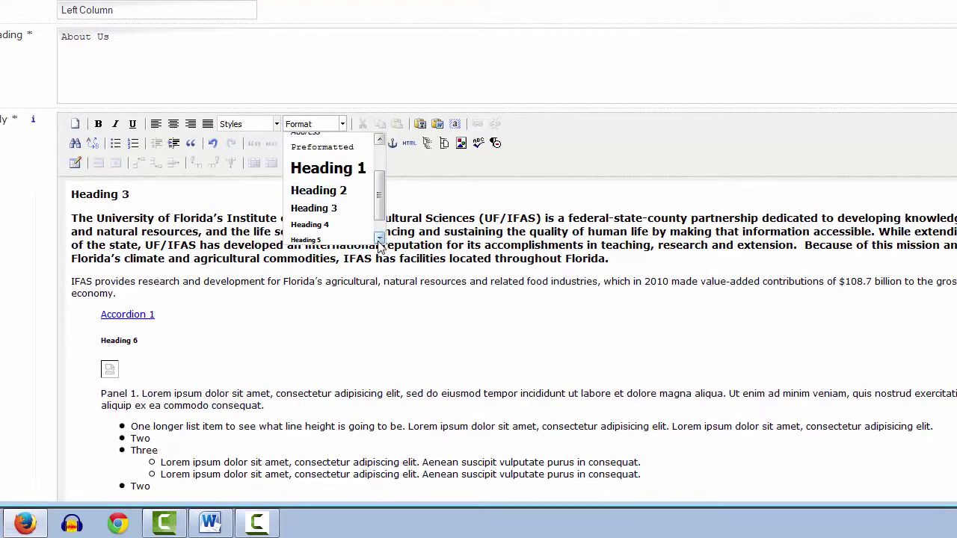
scroll(379, 210, down, 1)
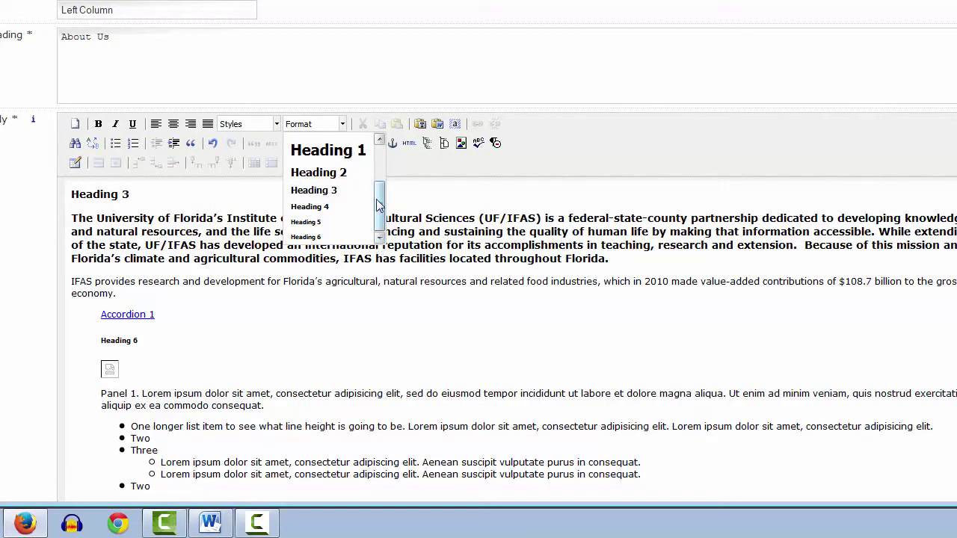
drag(379, 207, 382, 159)
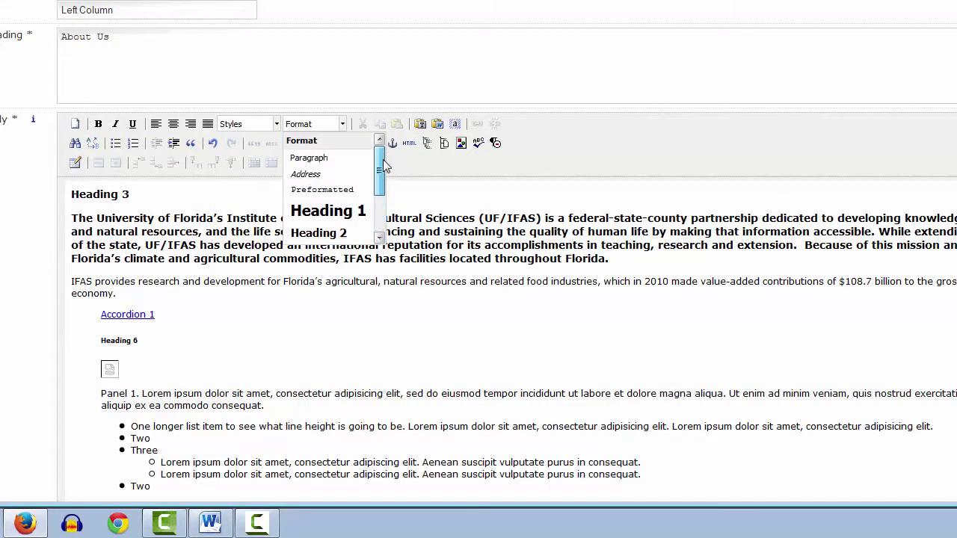
click(333, 157)
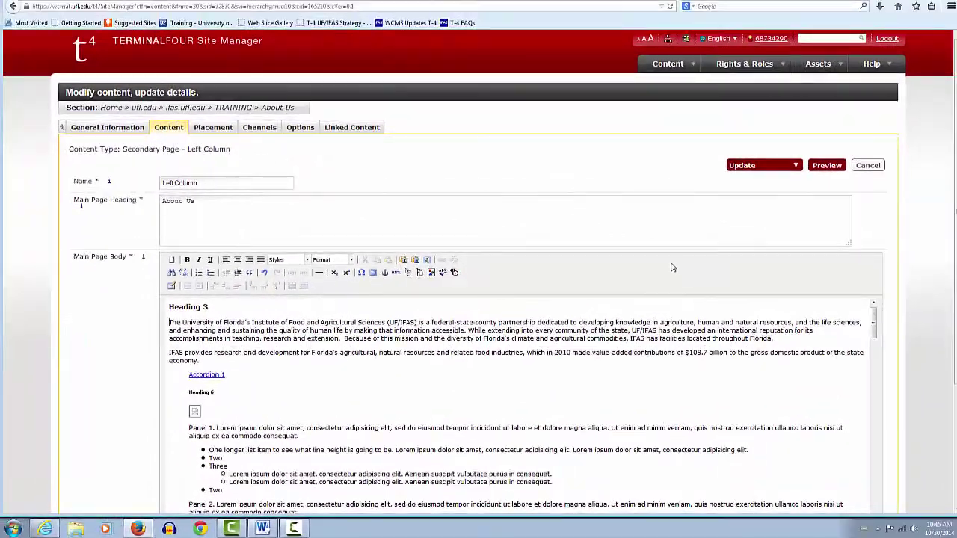
Preview the About Us page with the pasted UF/IFAS text and return to the content editor
click(827, 166)
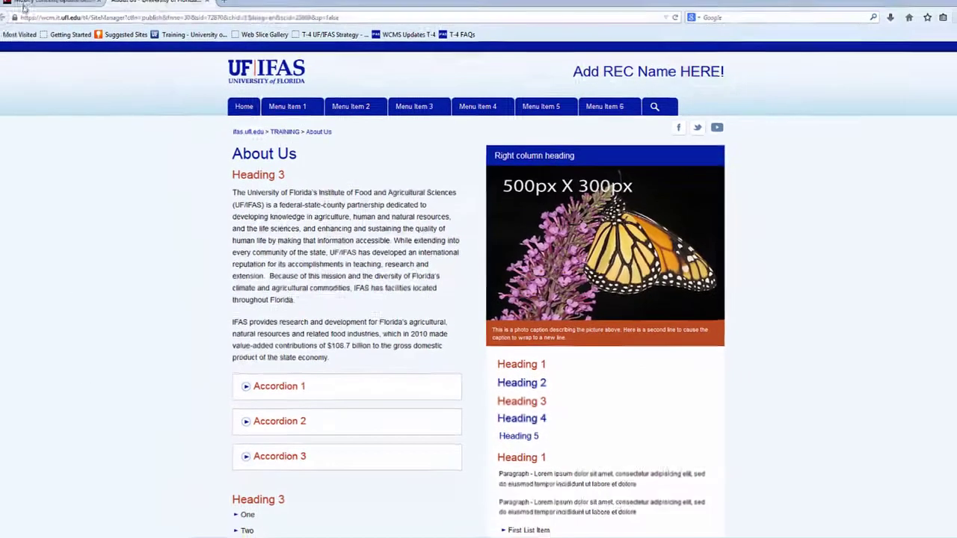
click(33, 4)
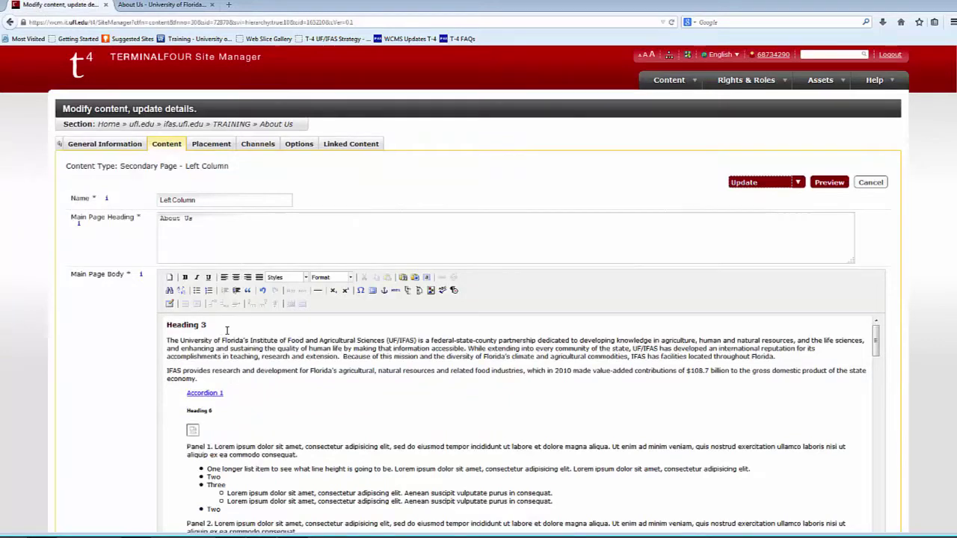
Delete the "Heading 3" line above the UF/IFAS text in the main page body
drag(208, 326, 159, 325)
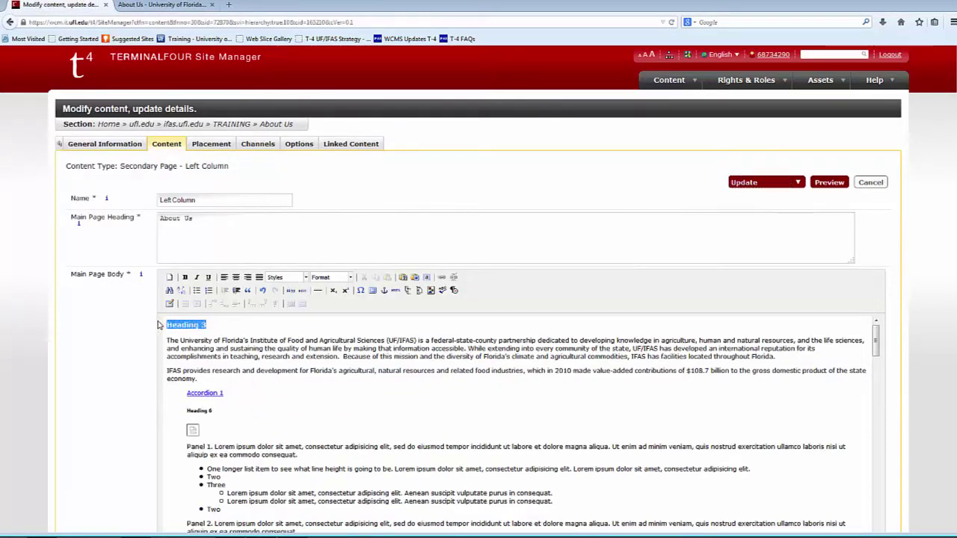
key(Delete)
key(Delete)
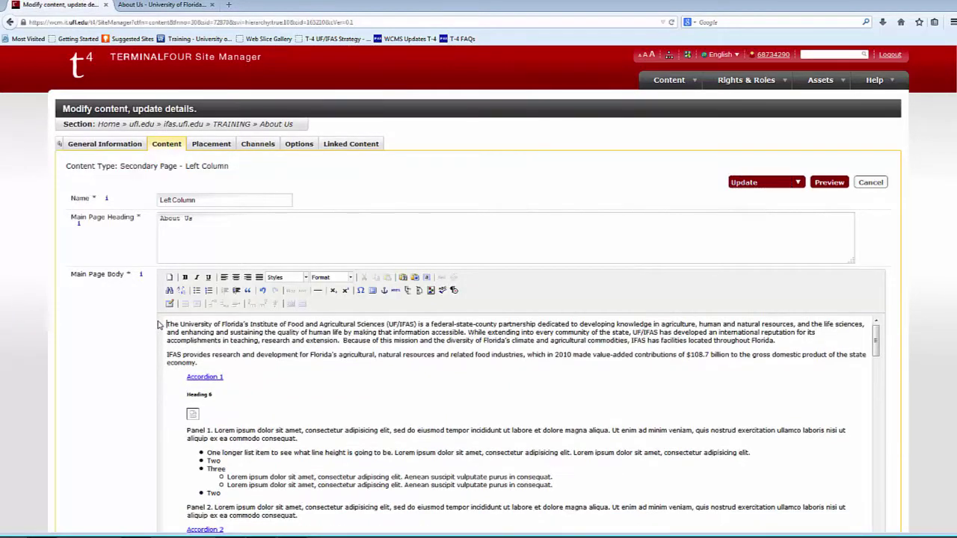
Update and approve the Left Column content, and return from the About Us page preview to the editor
click(797, 182)
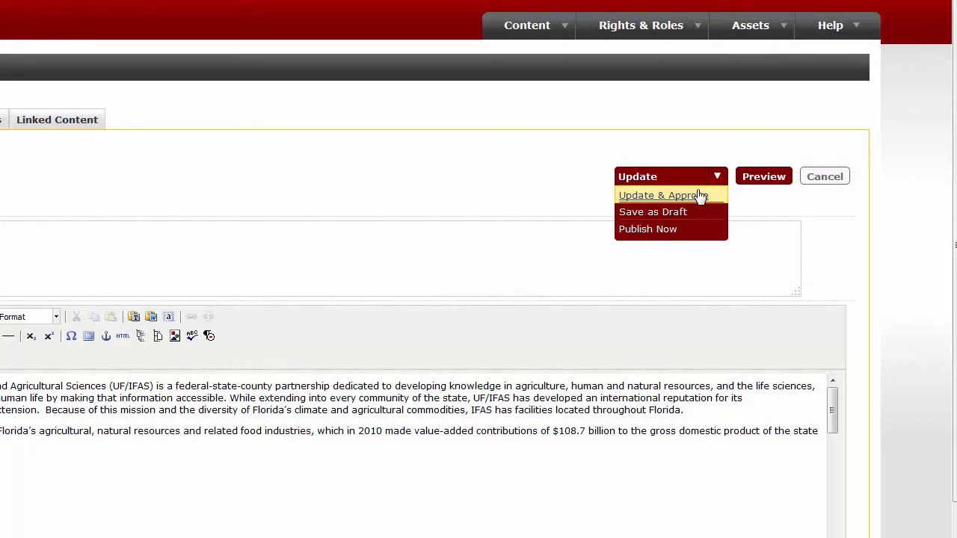
click(701, 195)
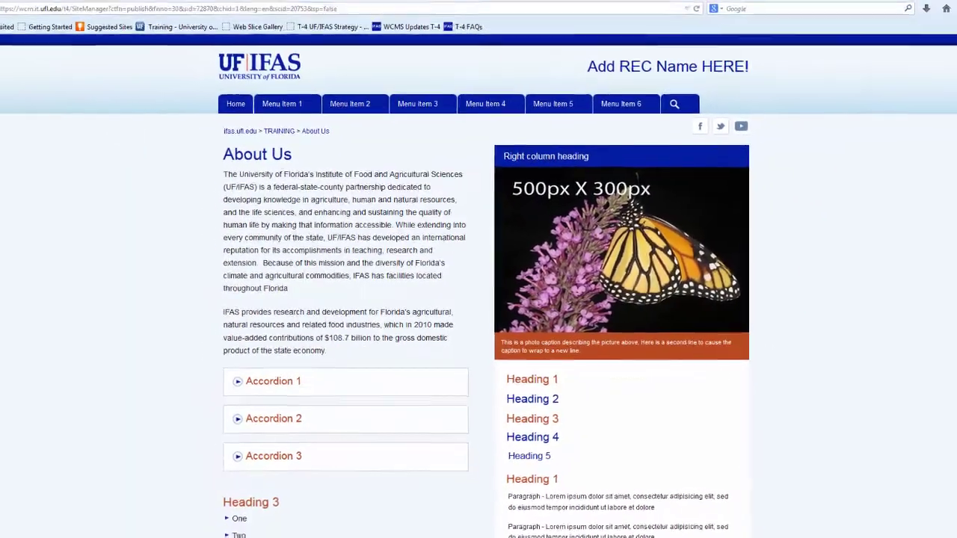
click(37, 9)
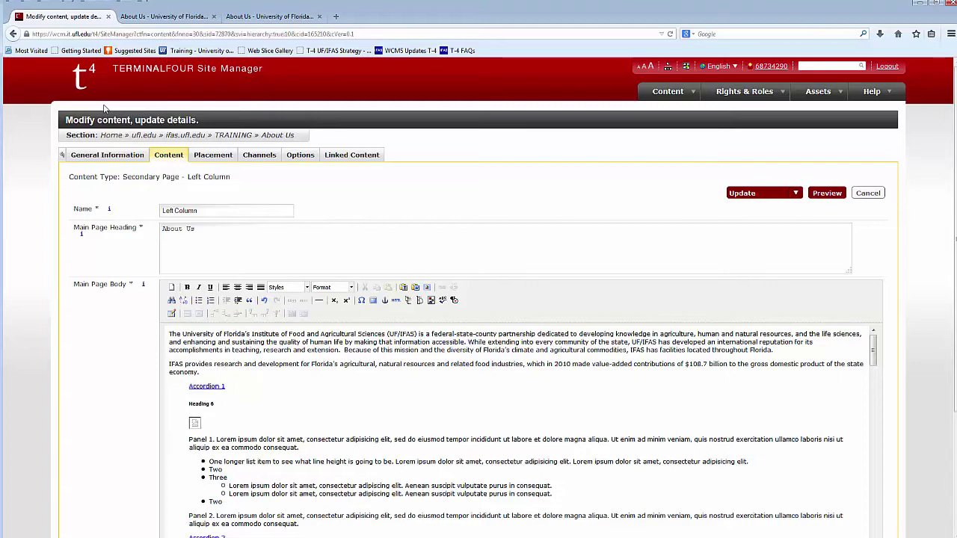
Compare the remaining placeholder content in the main page body with the About Us preview, down to the Purple Lines tables
click(486, 462)
scroll(486, 462, down, 10)
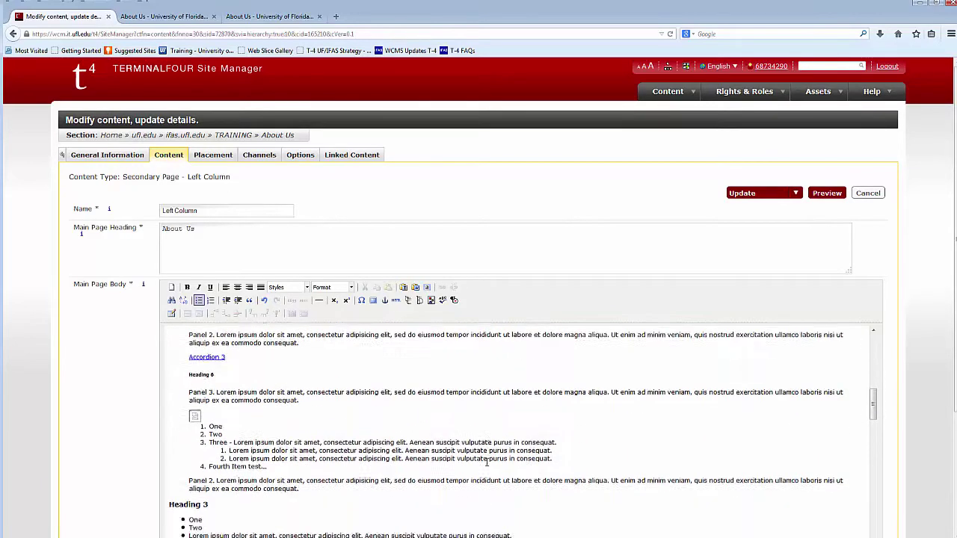
scroll(486, 462, down, 5)
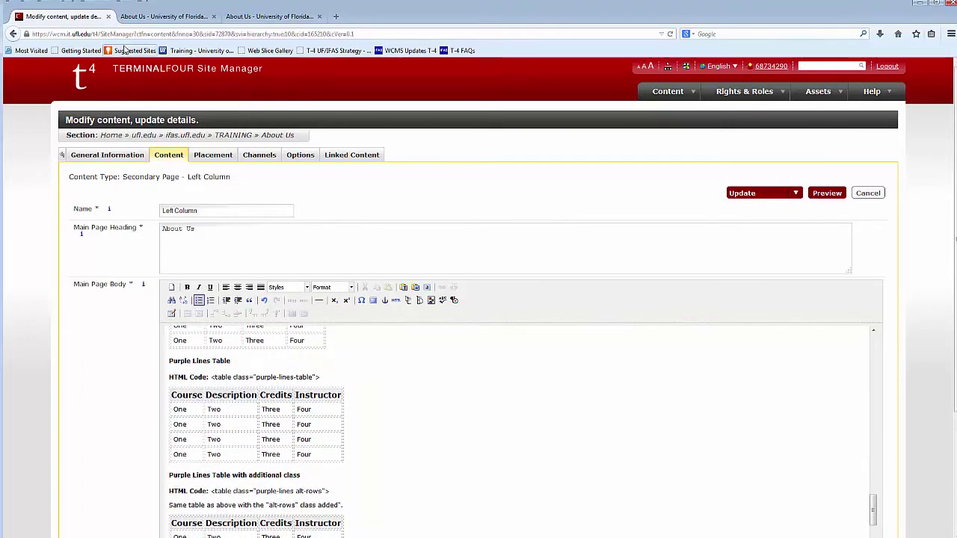
click(164, 16)
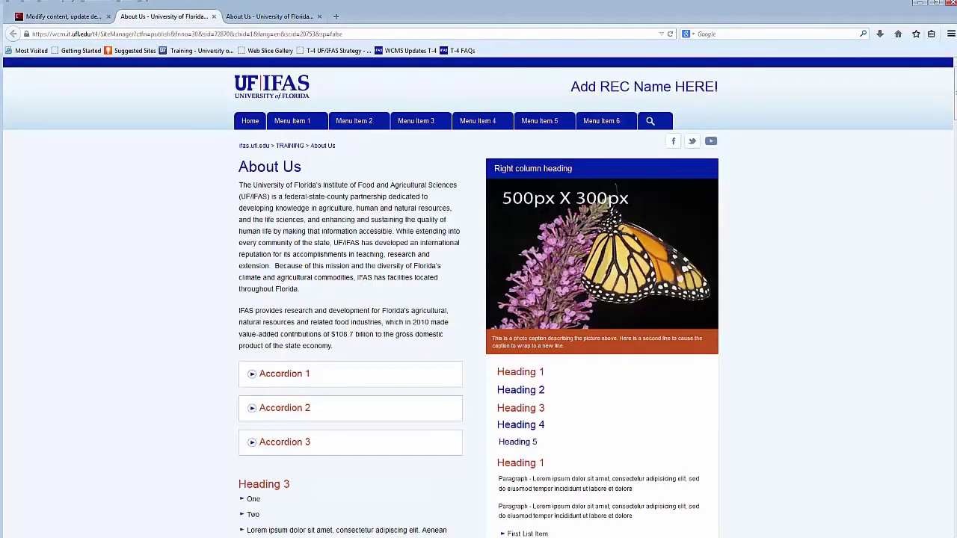
drag(955, 94, 951, 249)
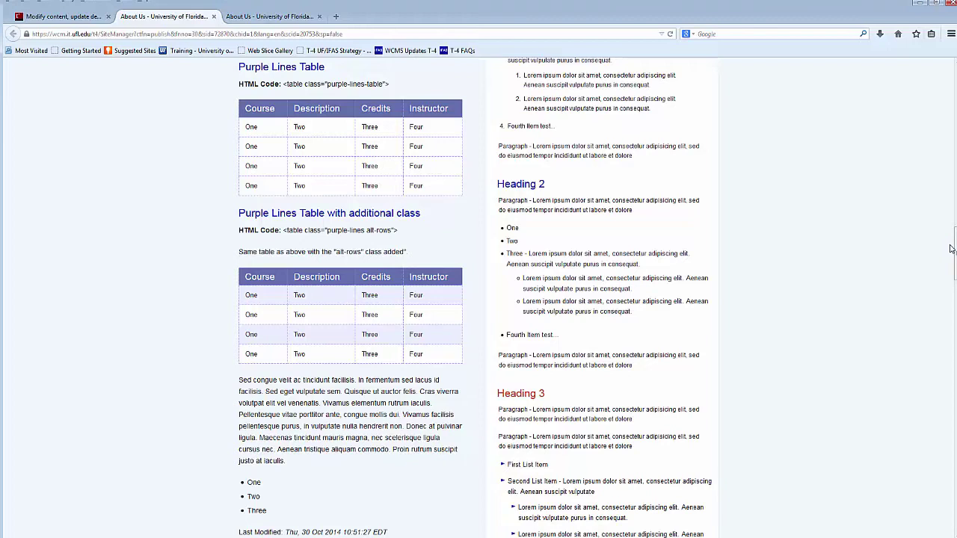
Return to the start of the main page body in the Left Column editor and open the list of available styles
click(60, 16)
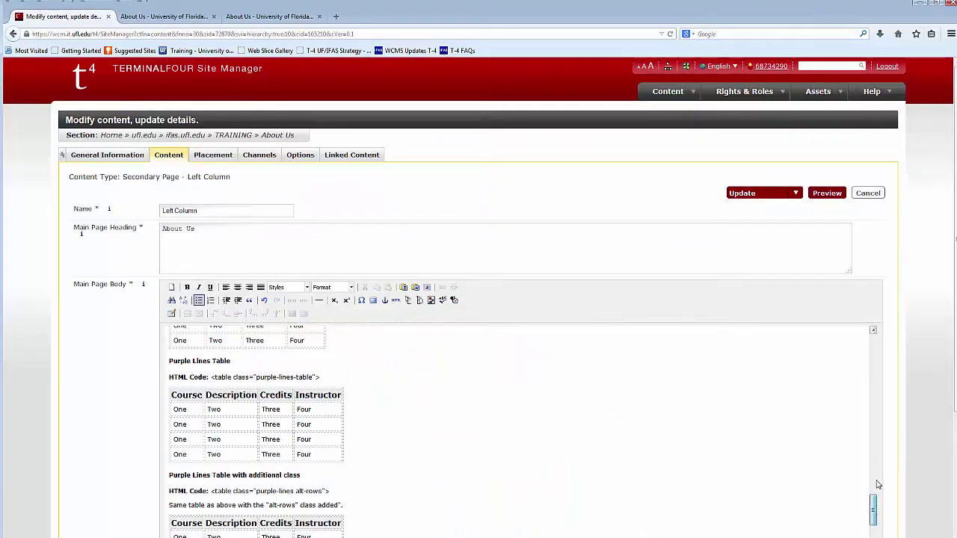
drag(874, 500, 884, 340)
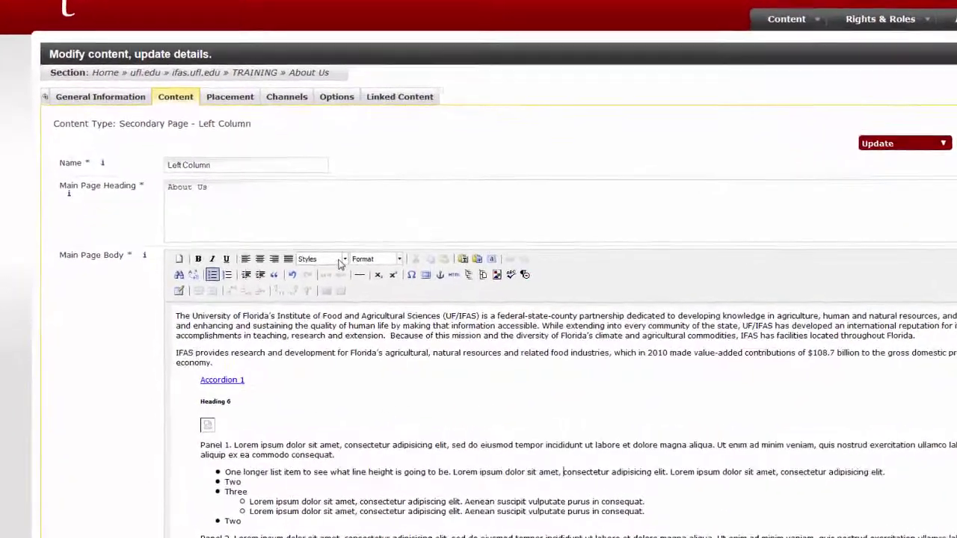
click(344, 260)
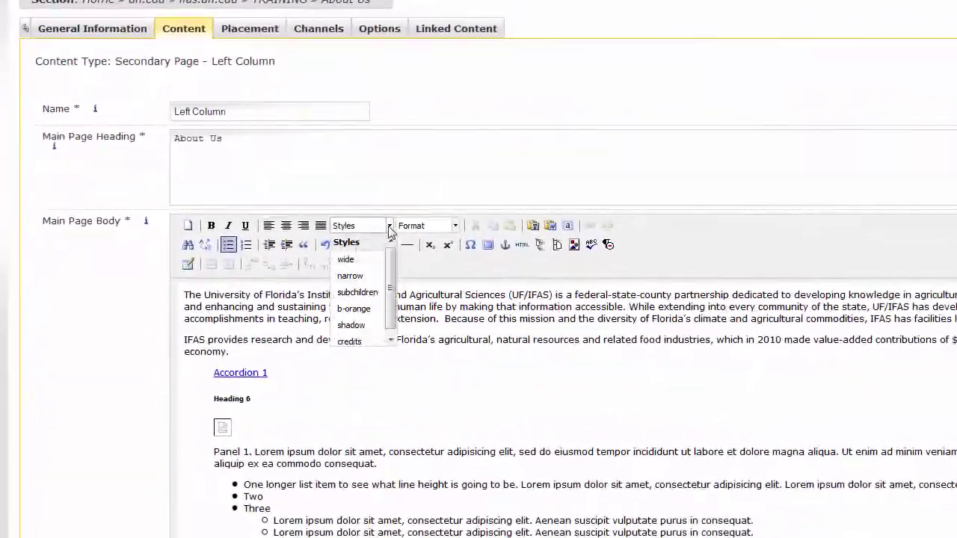